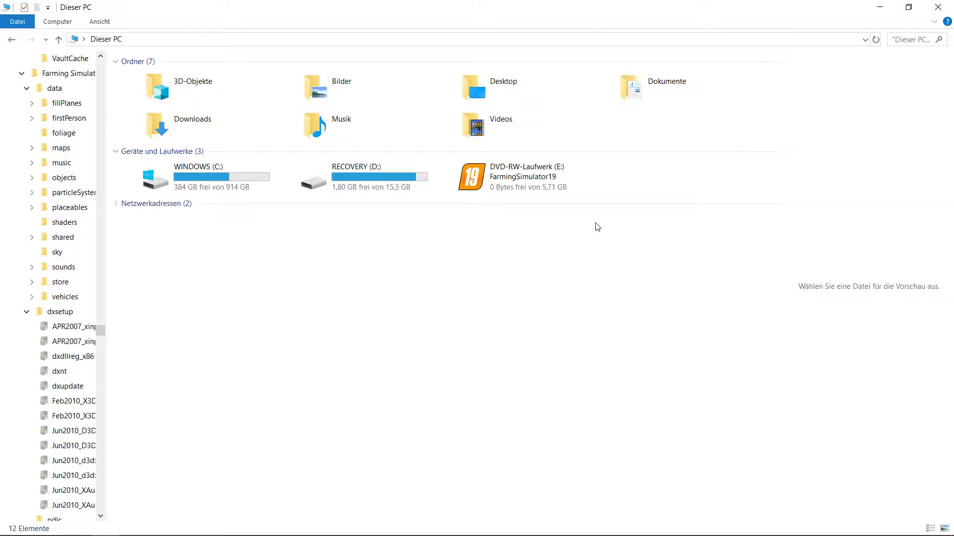
Open the music folder under C:\Programme (x86)\Farming Simulator 2019\data
{"action": "double_click", "coordinate": [179, 190]}
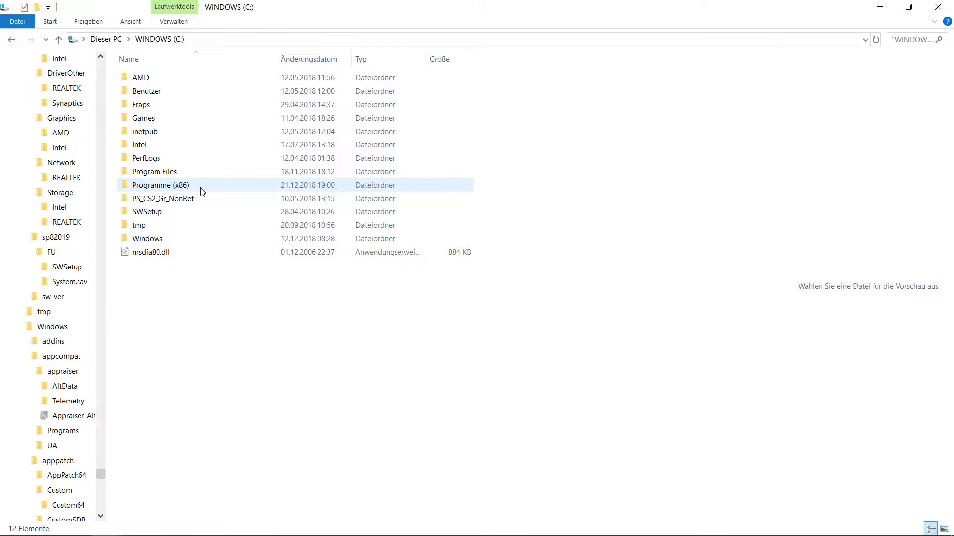
{"action": "double_click", "coordinate": [200, 188]}
{"action": "left_click", "coordinate": [210, 268]}
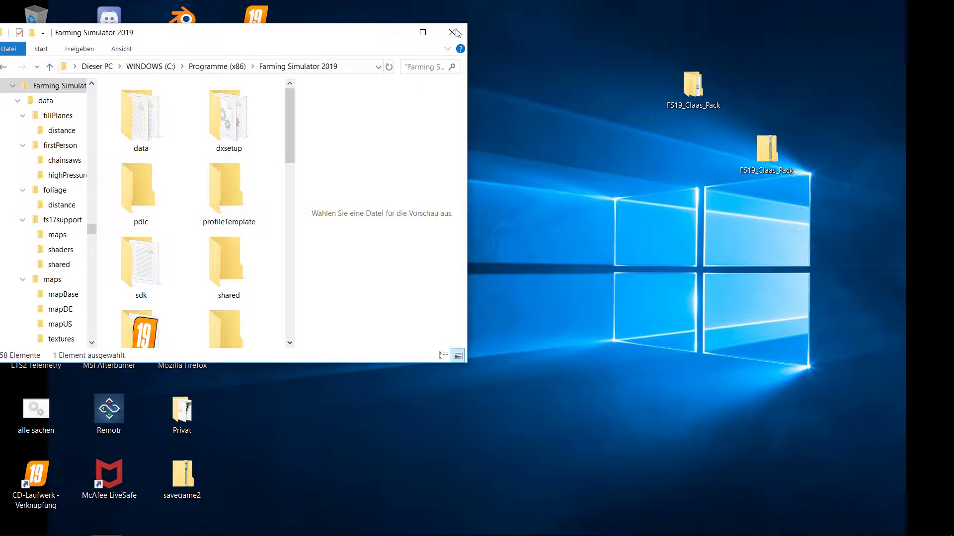
{"action": "left_click", "coordinate": [423, 32]}
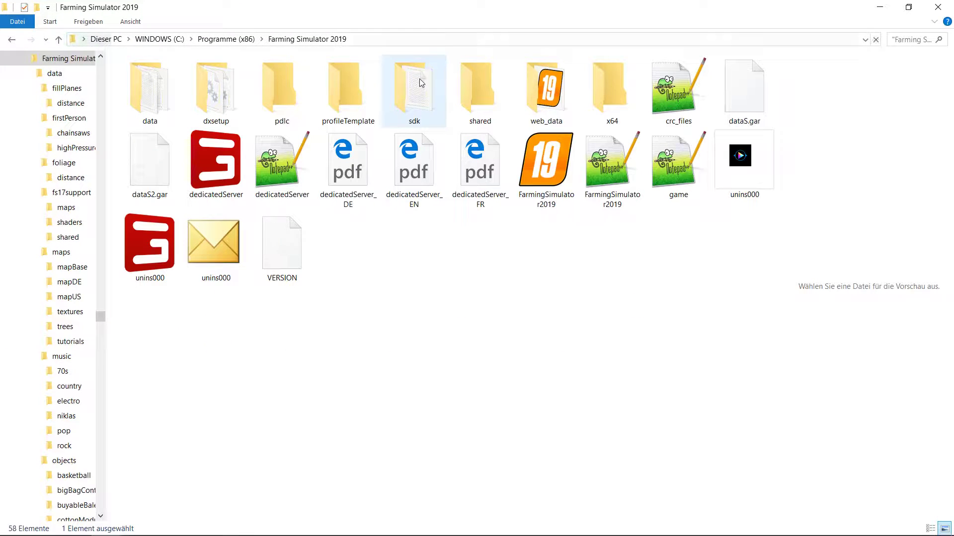
{"action": "double_click", "coordinate": [150, 89]}
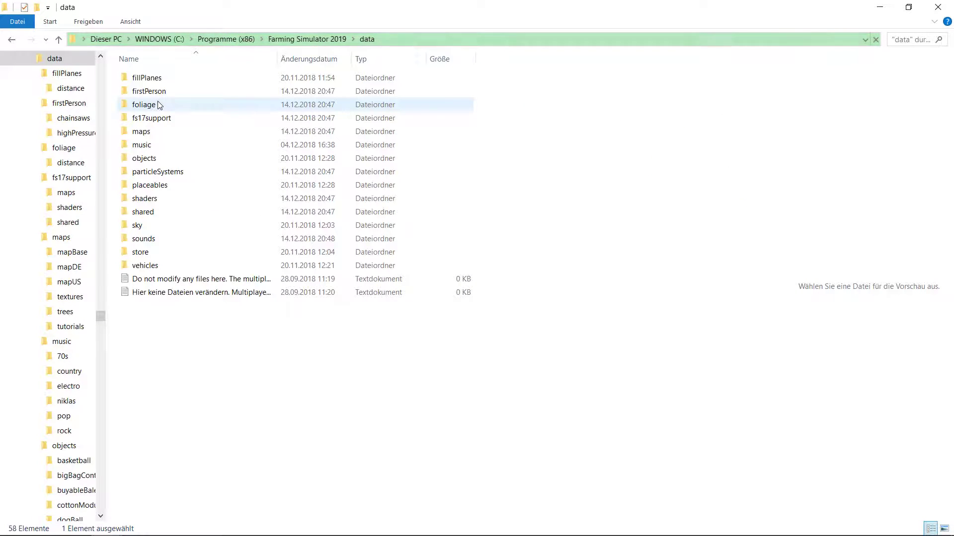
{"action": "left_click", "coordinate": [164, 149]}
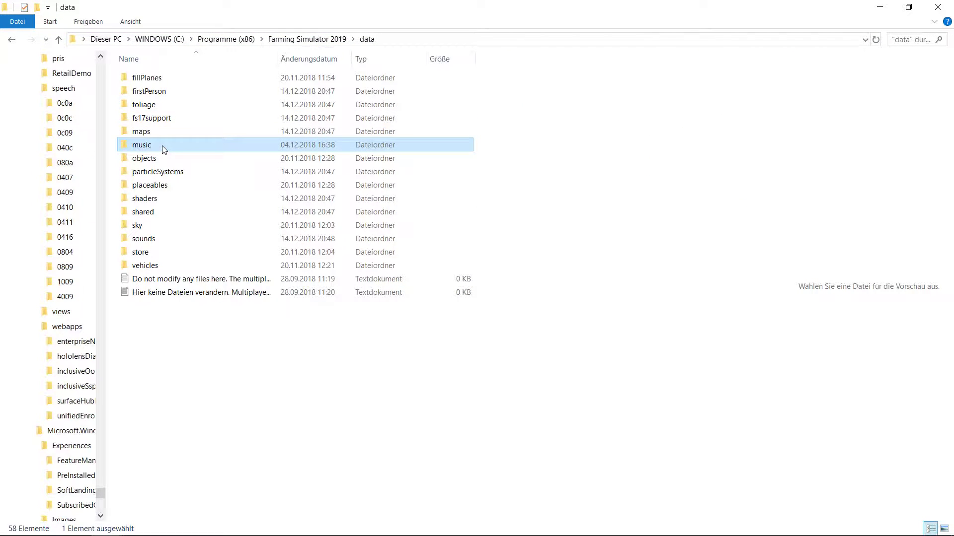
{"action": "double_click", "coordinate": [164, 150]}
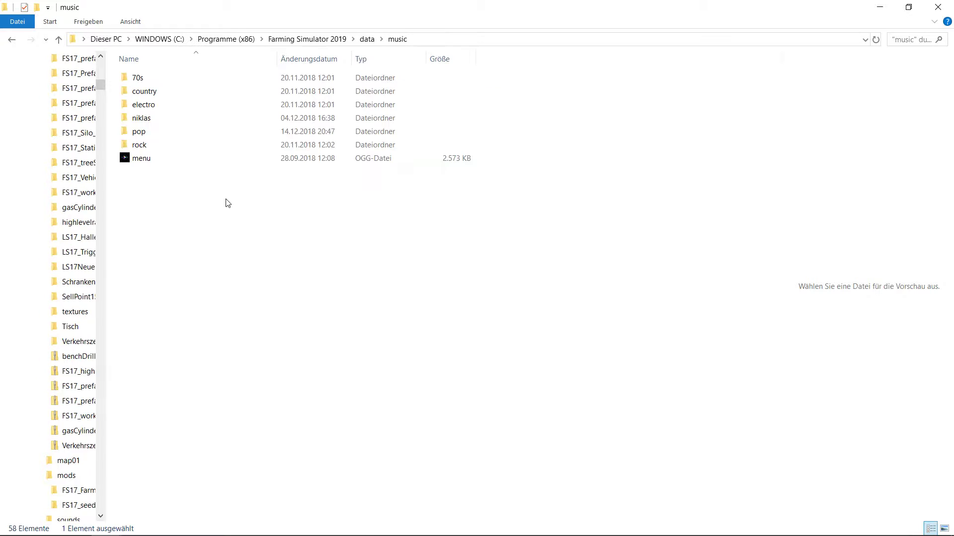
Open the niklas folder inside music and select all of its song files
{"action": "double_click", "coordinate": [164, 120]}
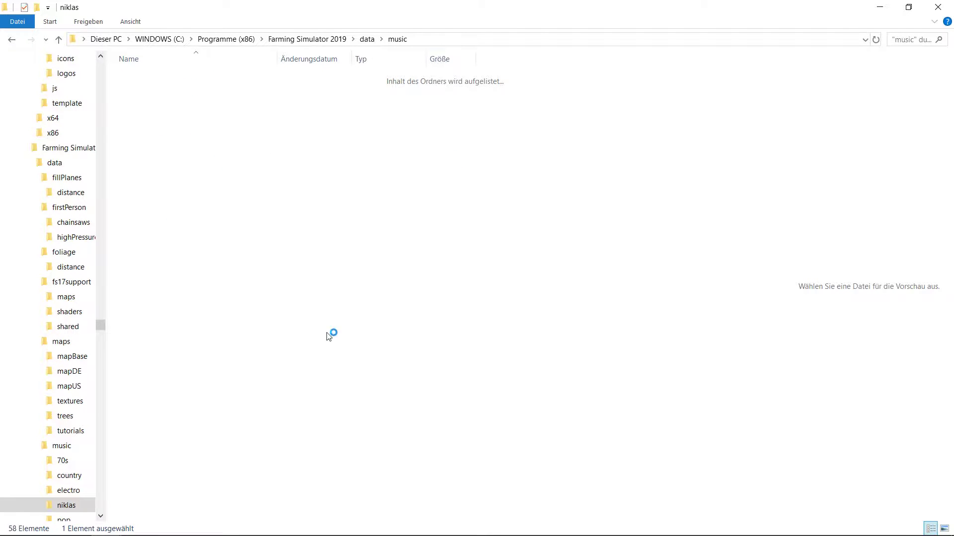
{"action": "left_click_drag", "start_coordinate": [156, 225], "coordinate": [175, 79]}
{"action": "left_click", "coordinate": [240, 334]}
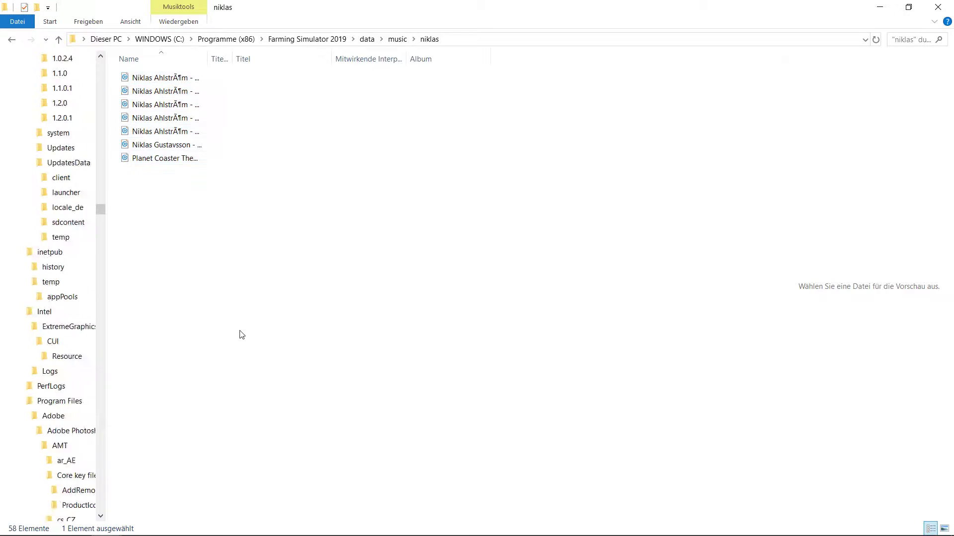
{"action": "scroll", "coordinate": [55, 351], "scroll_direction": "down", "scroll_amount": 15}
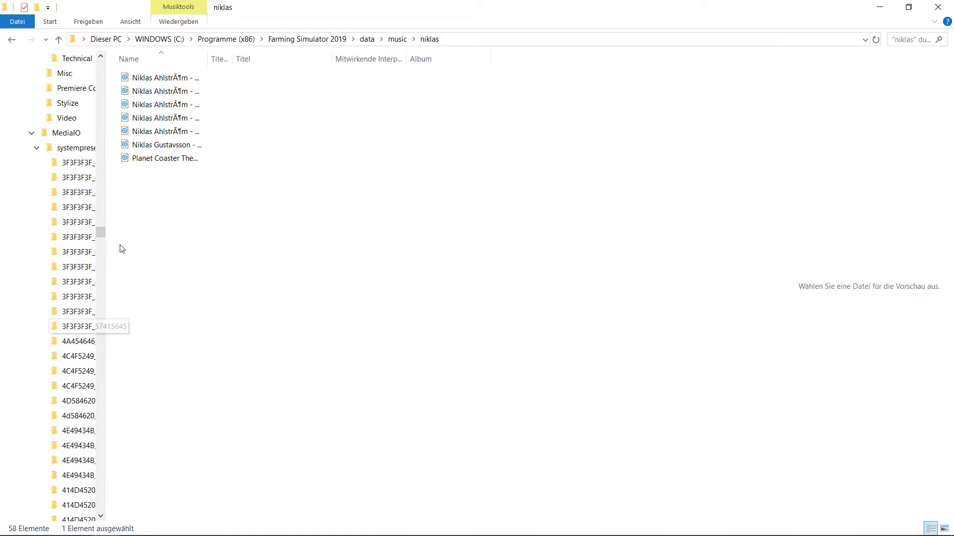
{"action": "left_click_drag", "start_coordinate": [97, 241], "coordinate": [100, 308]}
{"action": "left_click_drag", "start_coordinate": [160, 228], "coordinate": [223, 84]}
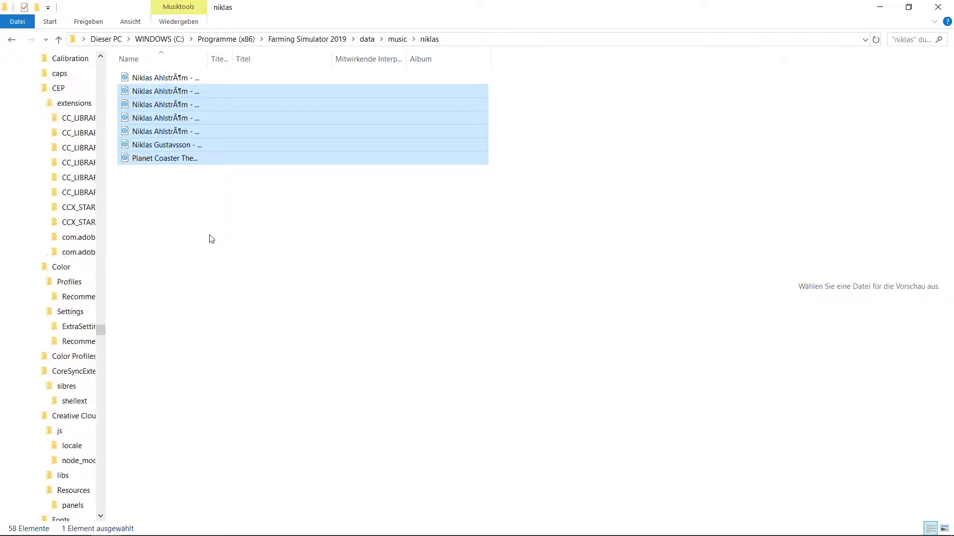
{"action": "left_click_drag", "start_coordinate": [210, 240], "coordinate": [290, 70]}
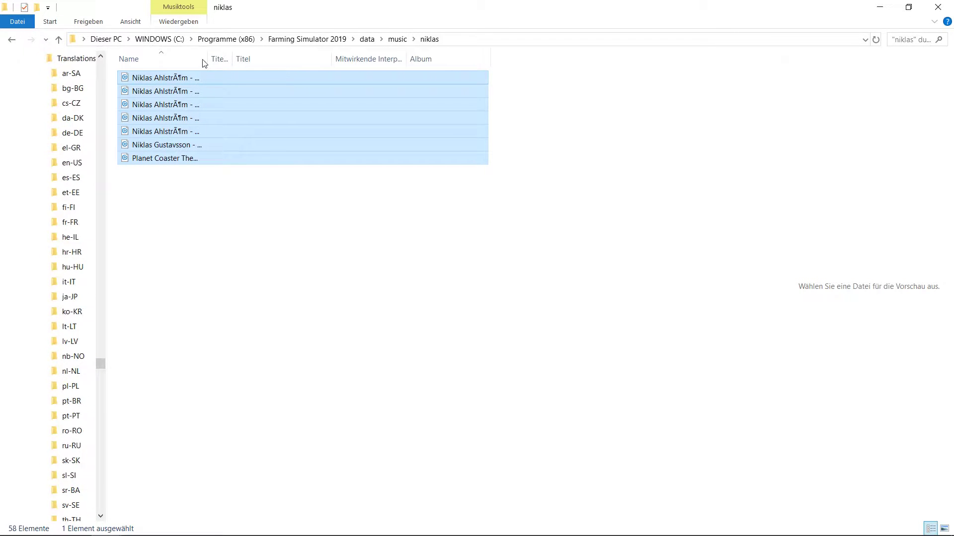
Return to the music folder, delete the niklas folder with administrator permission, and create a new folder there
{"action": "left_click", "coordinate": [13, 40]}
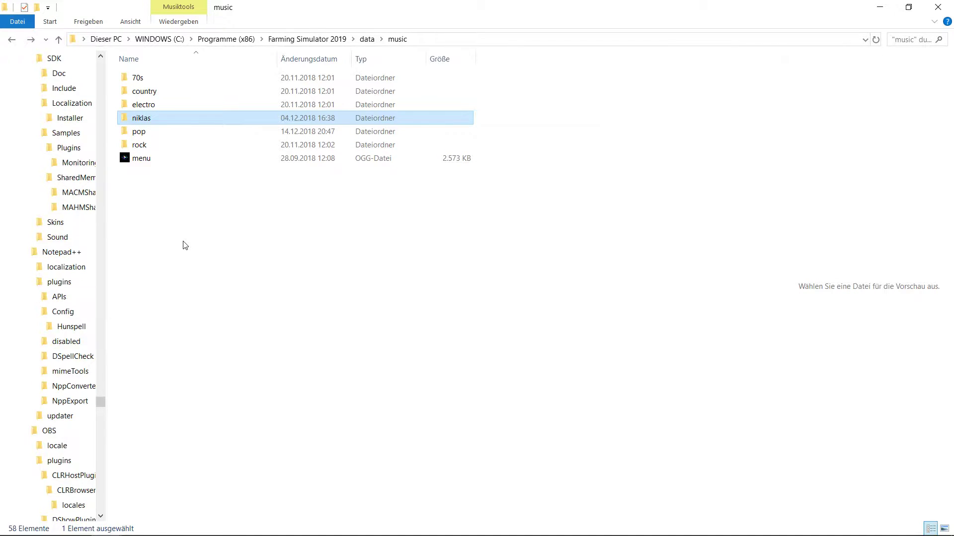
{"action": "key", "text": "Delete"}
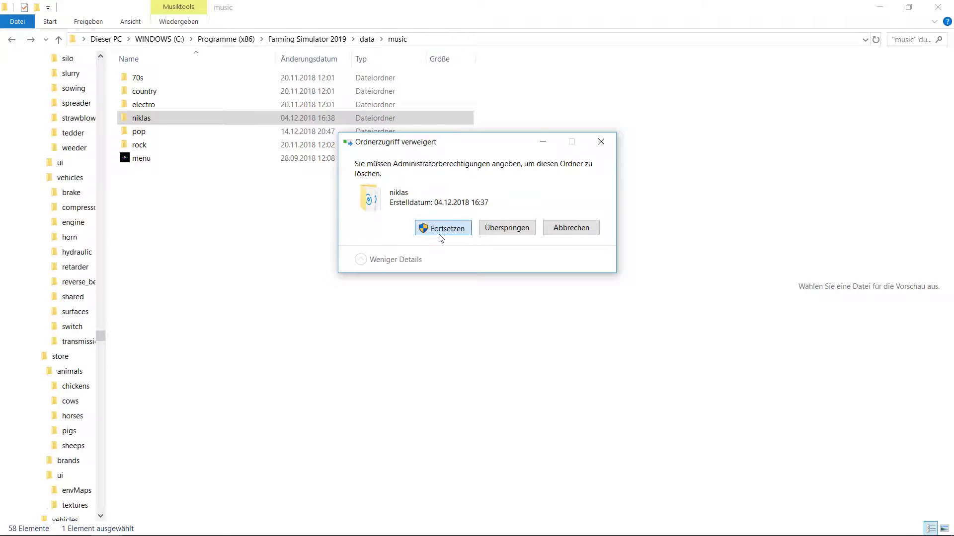
{"action": "left_click", "coordinate": [440, 234]}
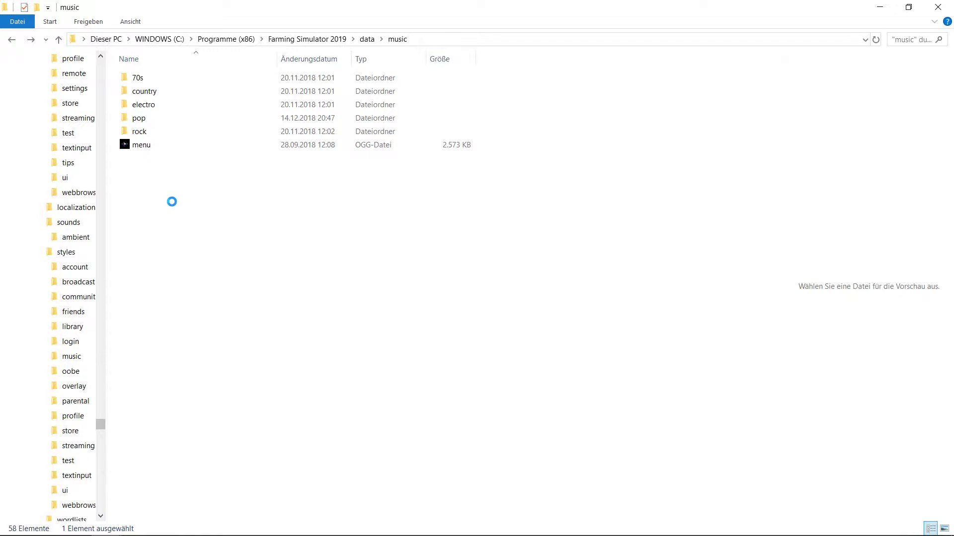
{"action": "right_click", "coordinate": [172, 202]}
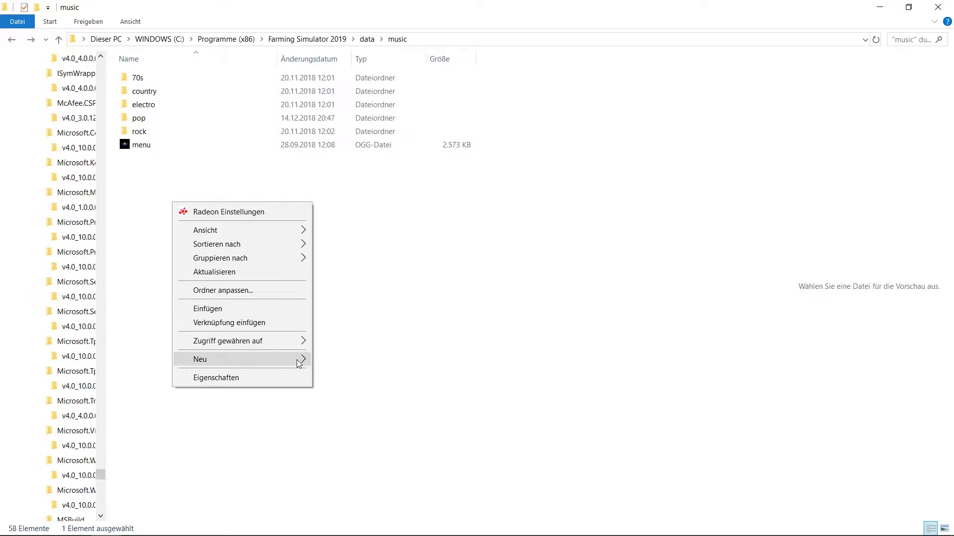
{"action": "left_click", "coordinate": [323, 362]}
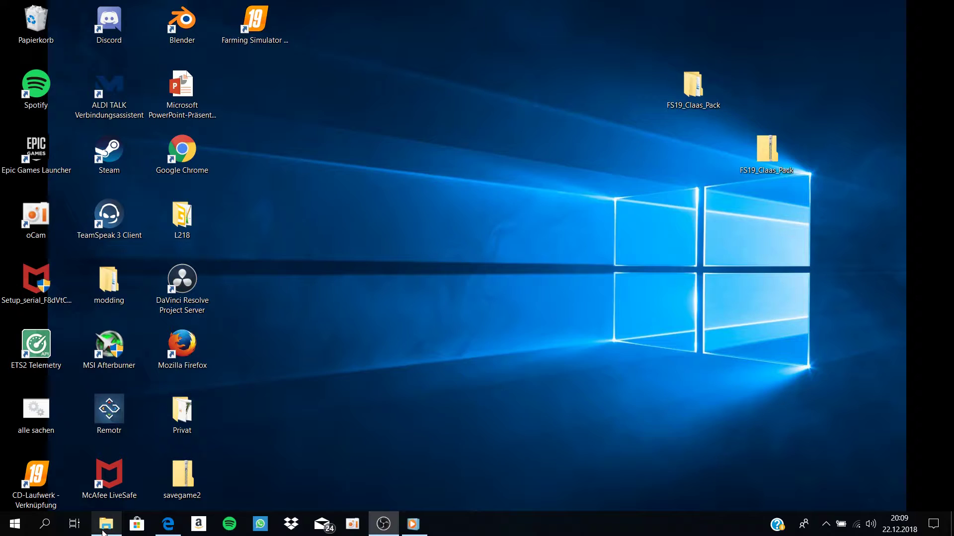
Open a new File Explorer window and go to the WINDOWS (C:) drive
{"action": "left_click", "coordinate": [105, 524]}
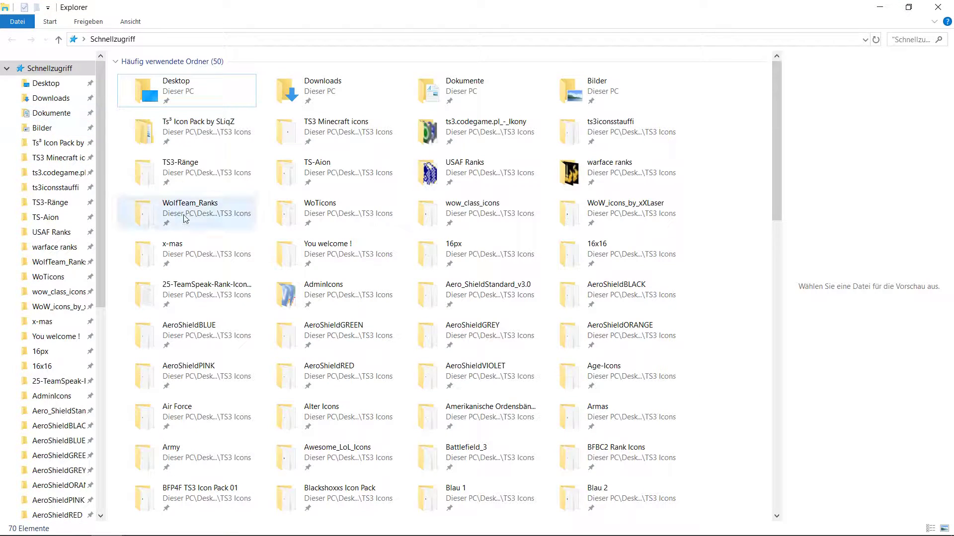
{"action": "scroll", "coordinate": [58, 342], "scroll_direction": "down", "scroll_amount": 8}
{"action": "scroll", "coordinate": [57, 345], "scroll_direction": "down", "scroll_amount": 2}
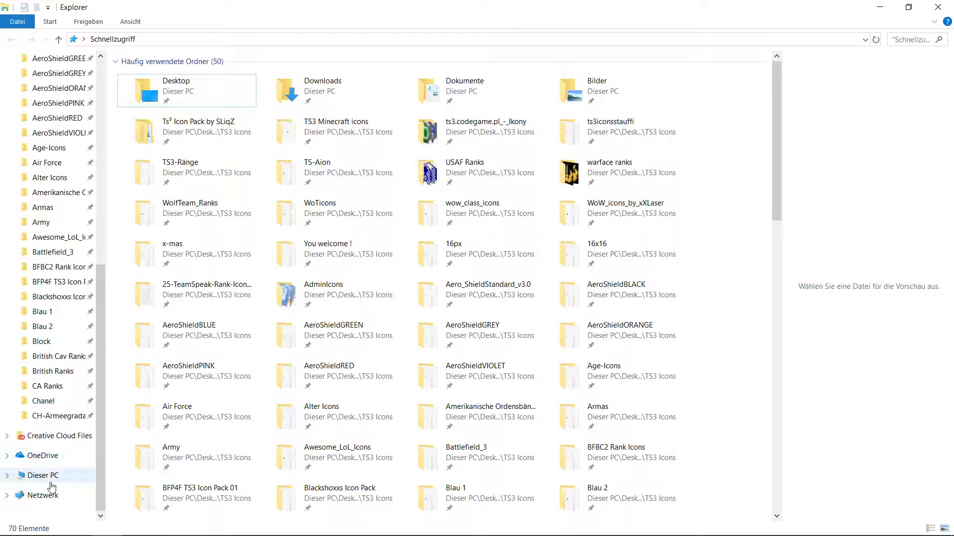
{"action": "left_click", "coordinate": [50, 478]}
{"action": "left_click", "coordinate": [188, 184]}
{"action": "double_click", "coordinate": [188, 184]}
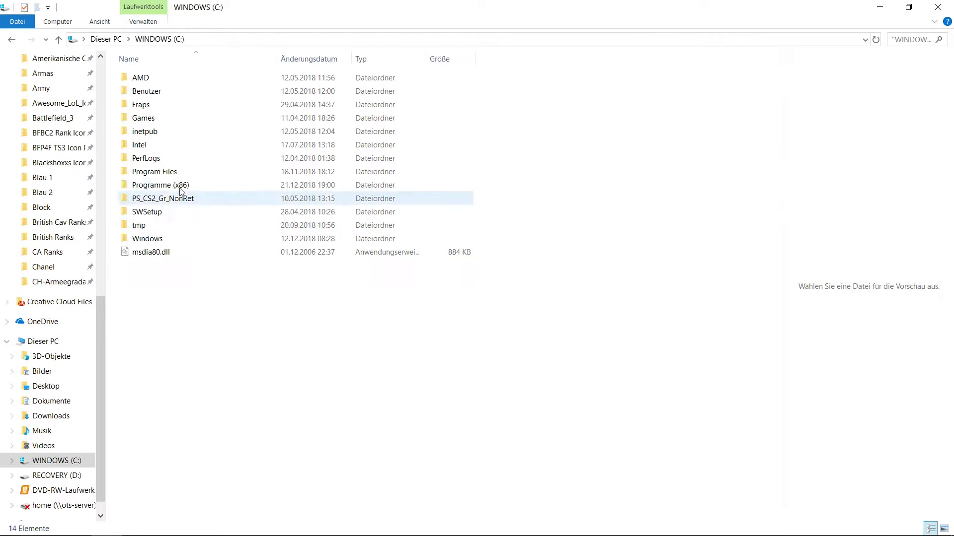
Go to the music folder inside Programme (x86)\Farming Simulator 2019\data
{"action": "double_click", "coordinate": [183, 187]}
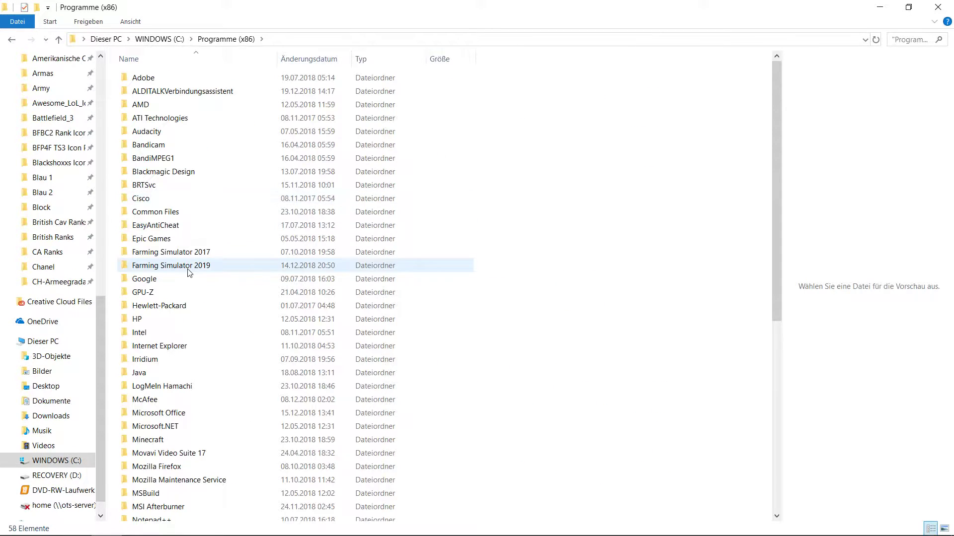
{"action": "double_click", "coordinate": [171, 265]}
{"action": "double_click", "coordinate": [161, 110]}
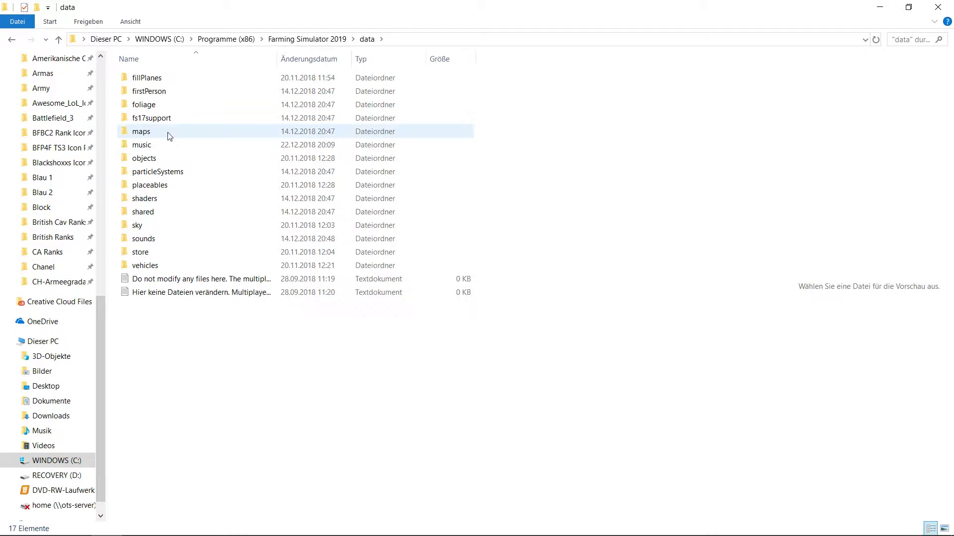
{"action": "double_click", "coordinate": [165, 156]}
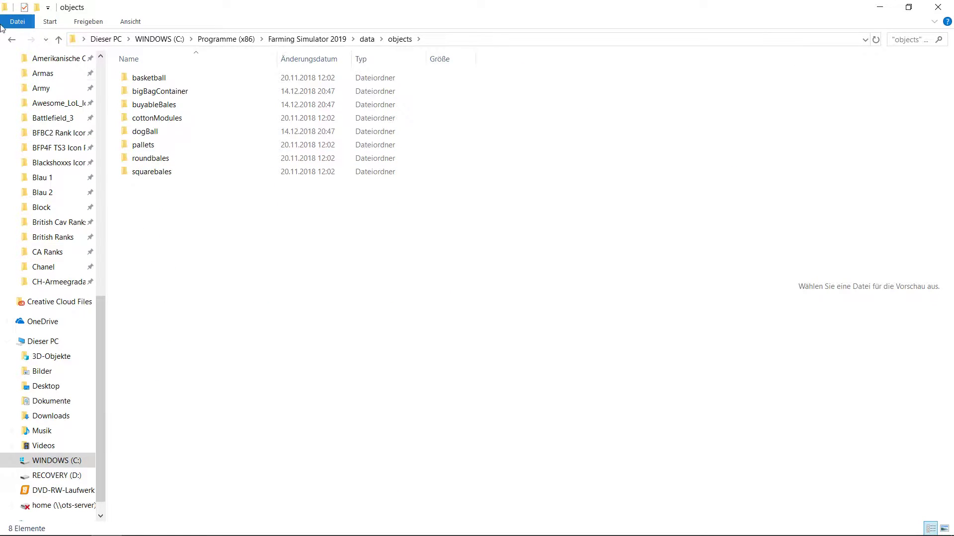
{"action": "key", "text": "alt+Left"}
{"action": "double_click", "coordinate": [176, 145]}
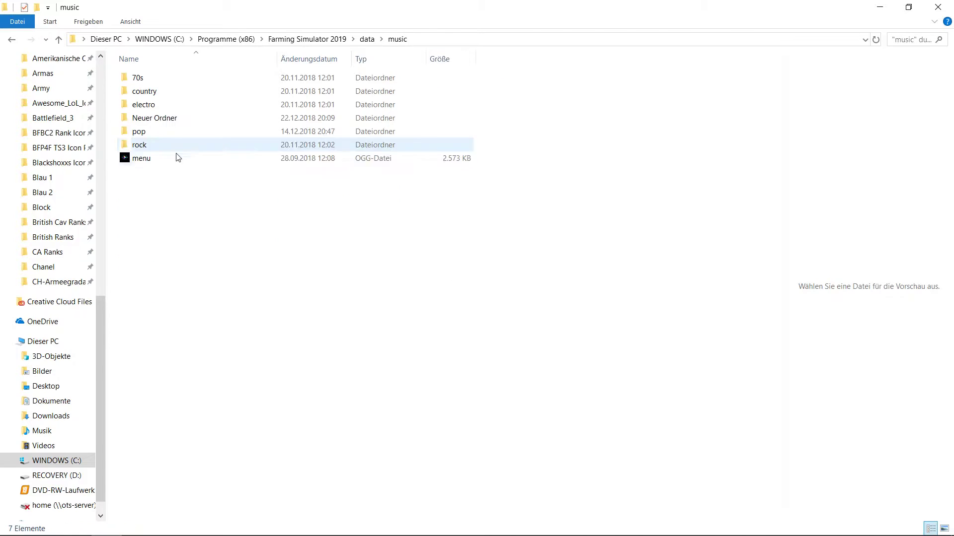
{"action": "right_click", "coordinate": [152, 240]}
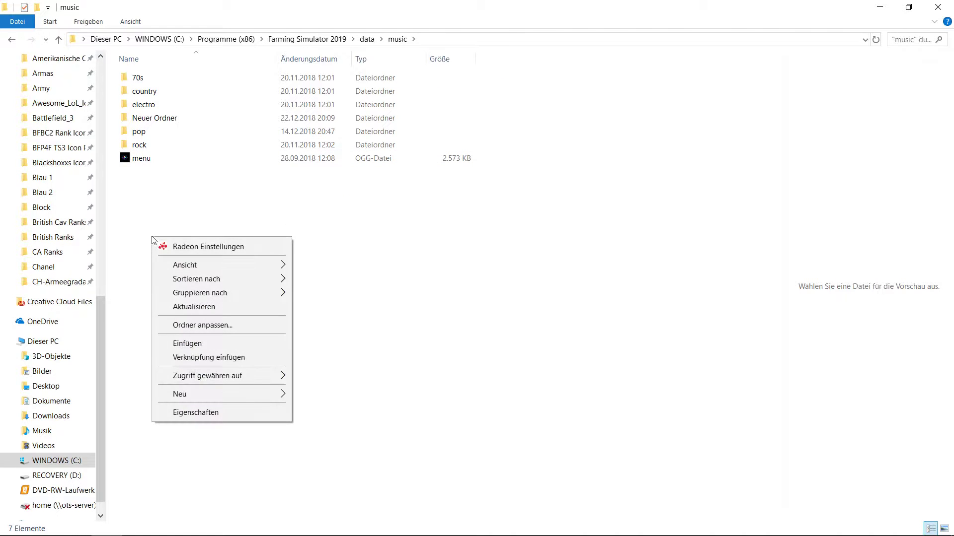
{"action": "right_click", "coordinate": [187, 118]}
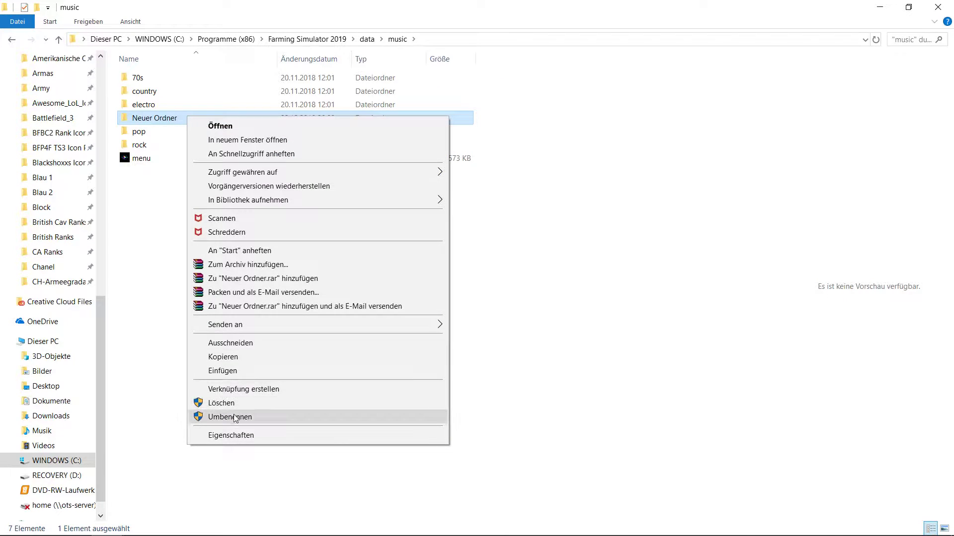
{"action": "left_click", "coordinate": [235, 417]}
{"action": "key", "text": "BackSpace"}
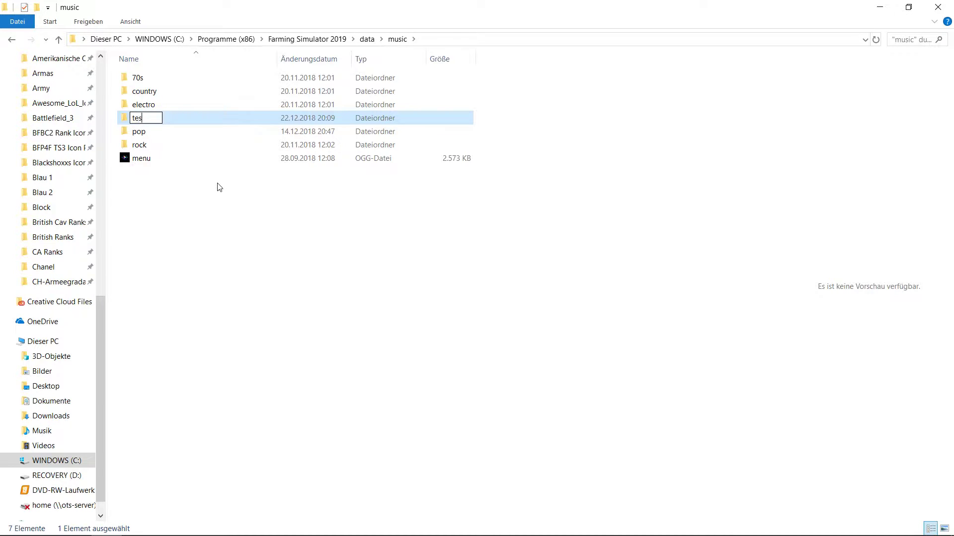
{"action": "key", "text": "Escape"}
Try to rename the folder Neuer Ordner to test, and try to delete it
{"action": "right_click", "coordinate": [185, 117]}
{"action": "left_click", "coordinate": [231, 381]}
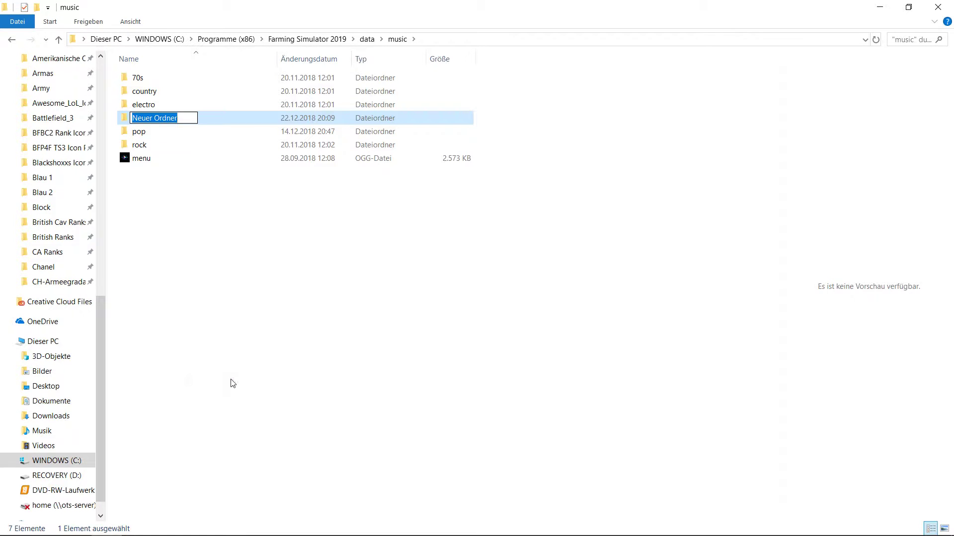
{"action": "type", "text": "test"}
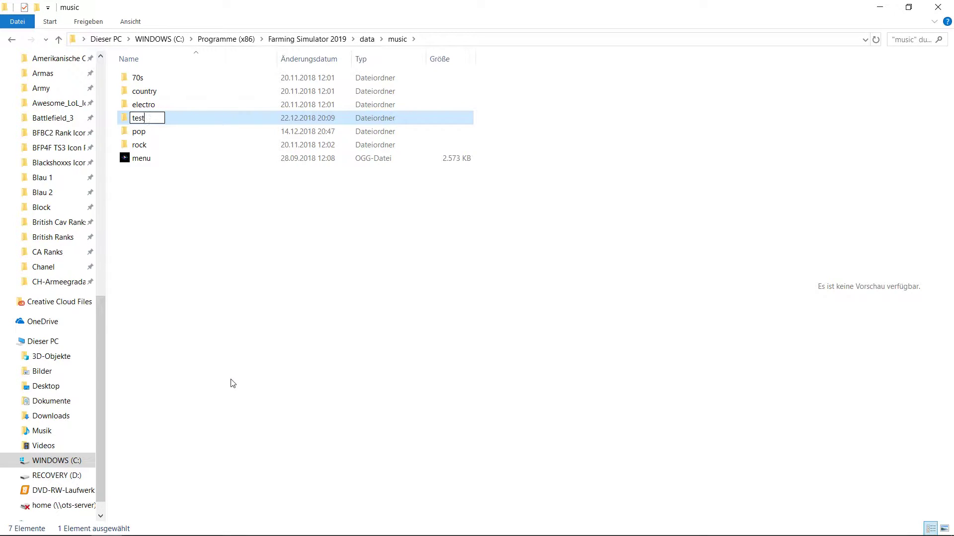
{"action": "key", "text": "Return"}
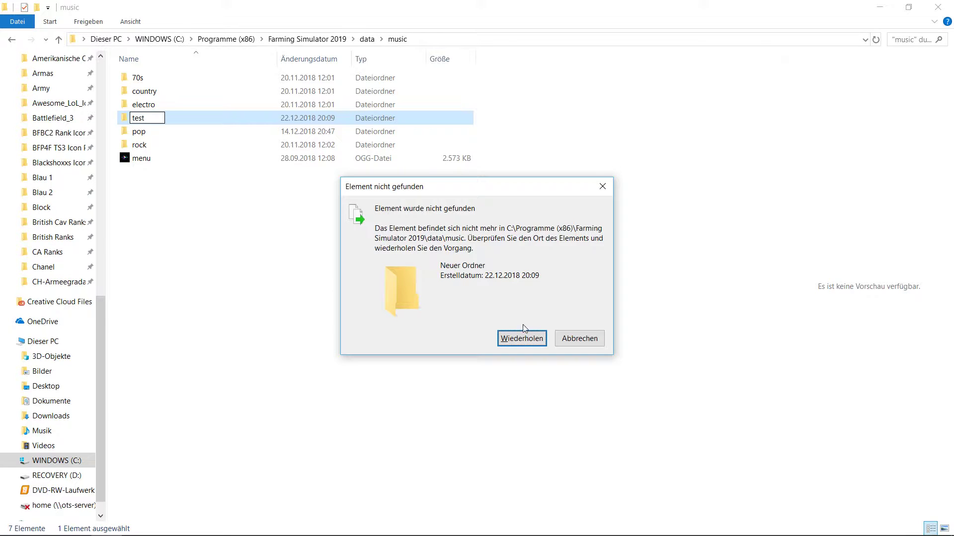
{"action": "left_click", "coordinate": [521, 339]}
{"action": "left_click", "coordinate": [602, 187]}
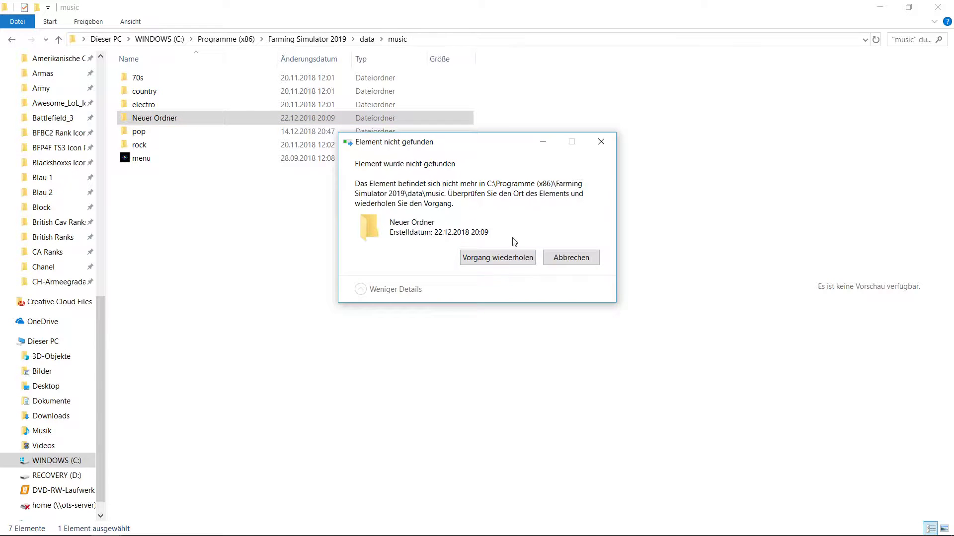
{"action": "left_click", "coordinate": [505, 258]}
{"action": "left_click", "coordinate": [526, 264]}
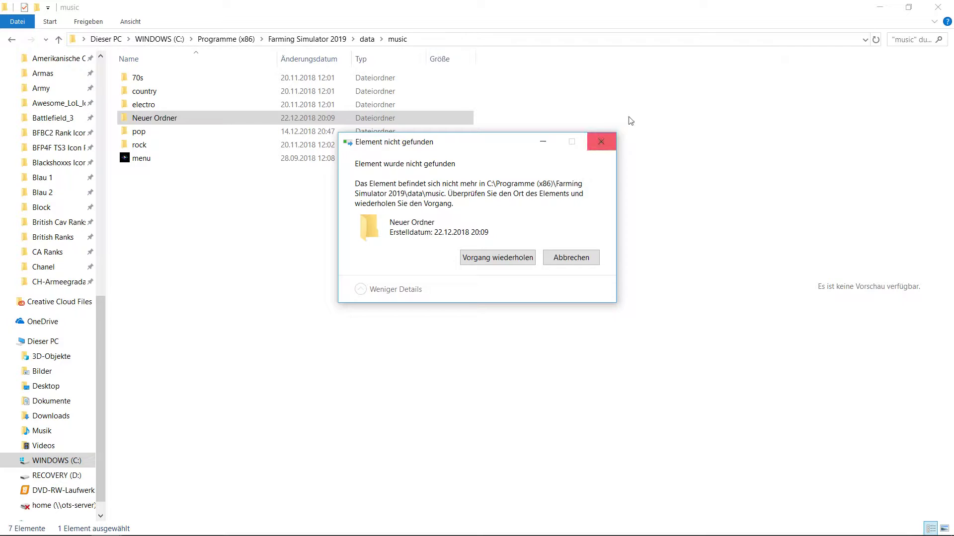
Create another new folder in music, name it test, and open it
{"action": "right_click", "coordinate": [205, 298]}
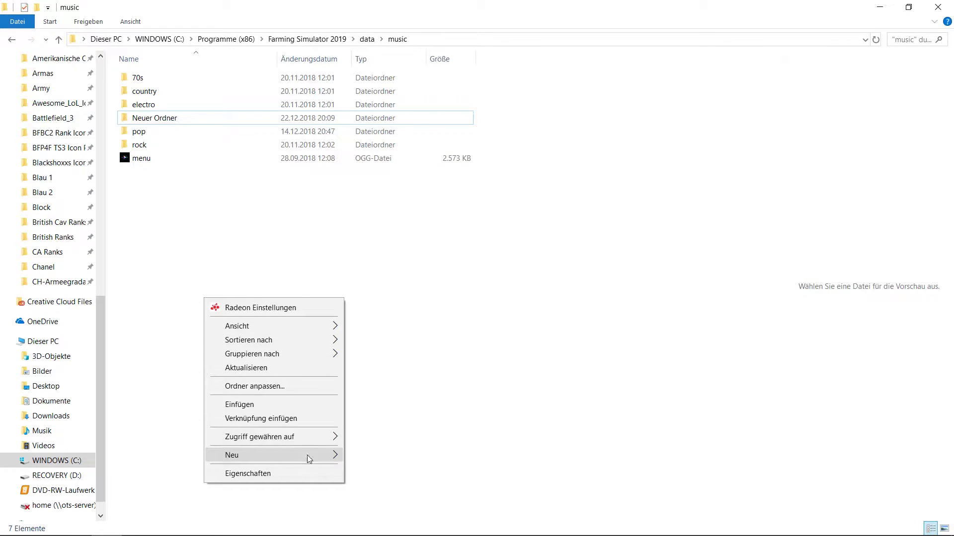
{"action": "mouse_move", "coordinate": [308, 458]}
{"action": "left_click", "coordinate": [356, 458]}
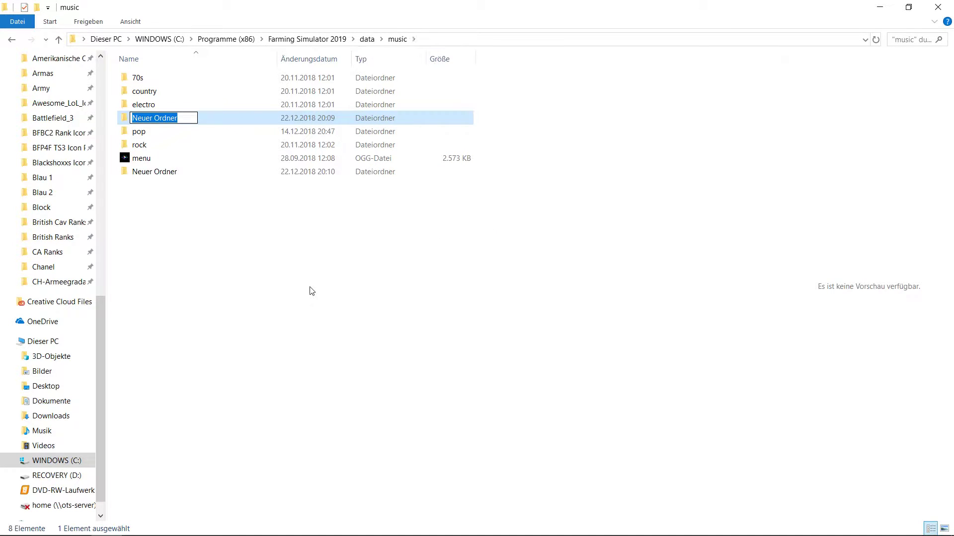
{"action": "type", "text": "test"}
{"action": "key", "text": "Return"}
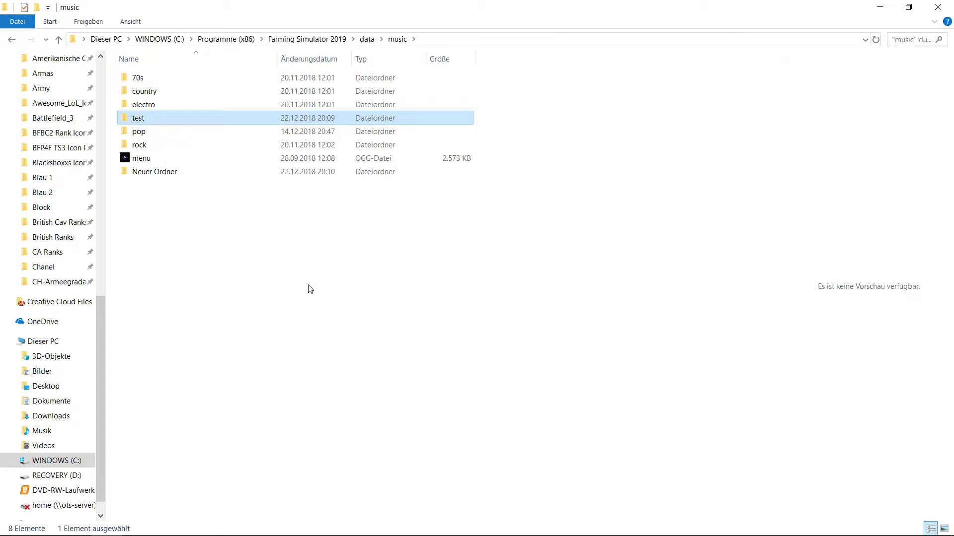
{"action": "double_click", "coordinate": [179, 118]}
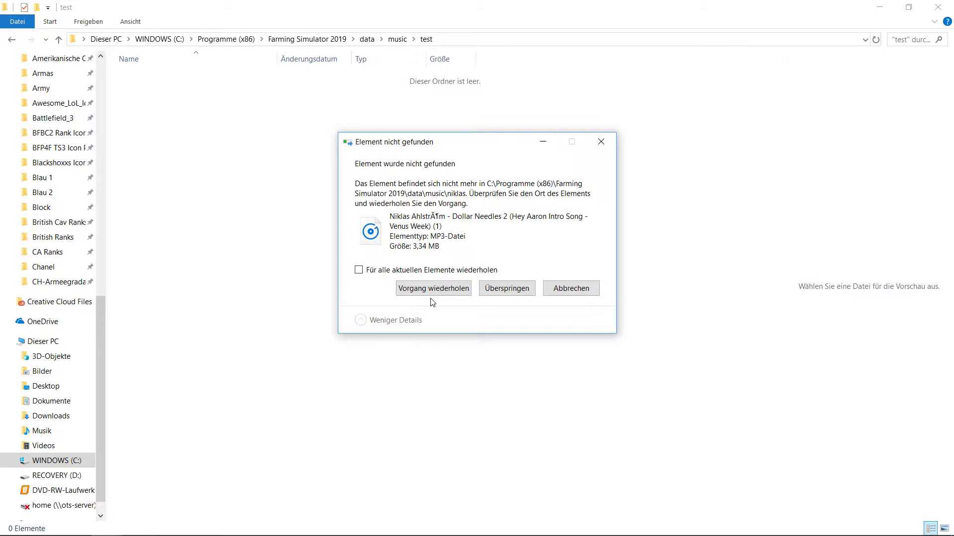
Cancel the pending paste and restore the deleted MP3 song folder from the Recycle Bin to music with administrator permission
{"action": "left_click", "coordinate": [599, 142]}
{"action": "left_click_drag", "start_coordinate": [374, 5], "coordinate": [563, 54]}
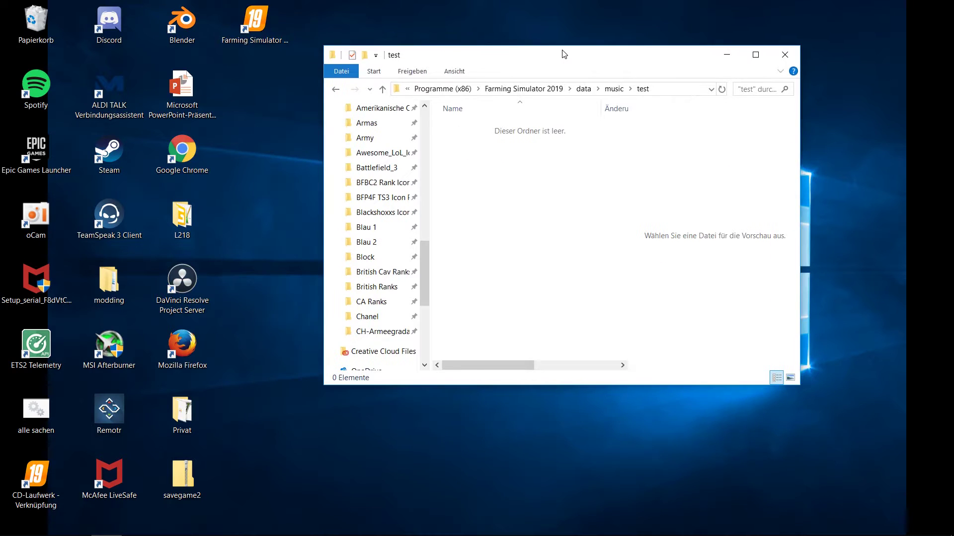
{"action": "double_click", "coordinate": [36, 20]}
{"action": "left_click", "coordinate": [479, 175]}
{"action": "double_click", "coordinate": [479, 175]}
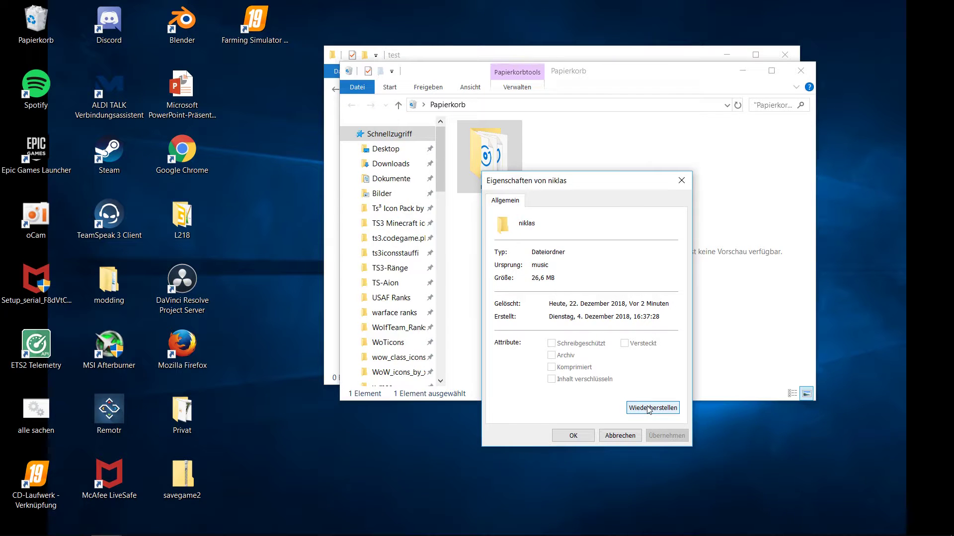
{"action": "left_click", "coordinate": [648, 410]}
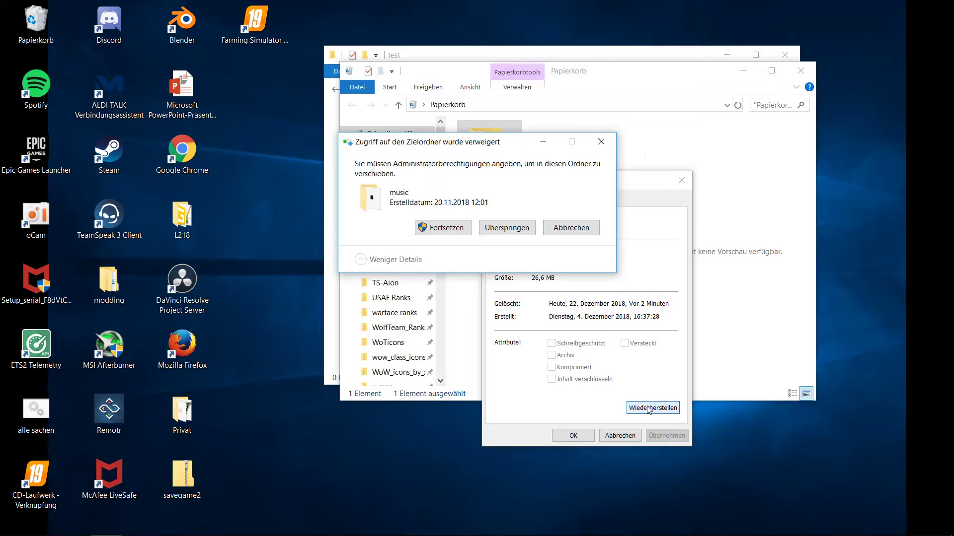
{"action": "left_click", "coordinate": [437, 228]}
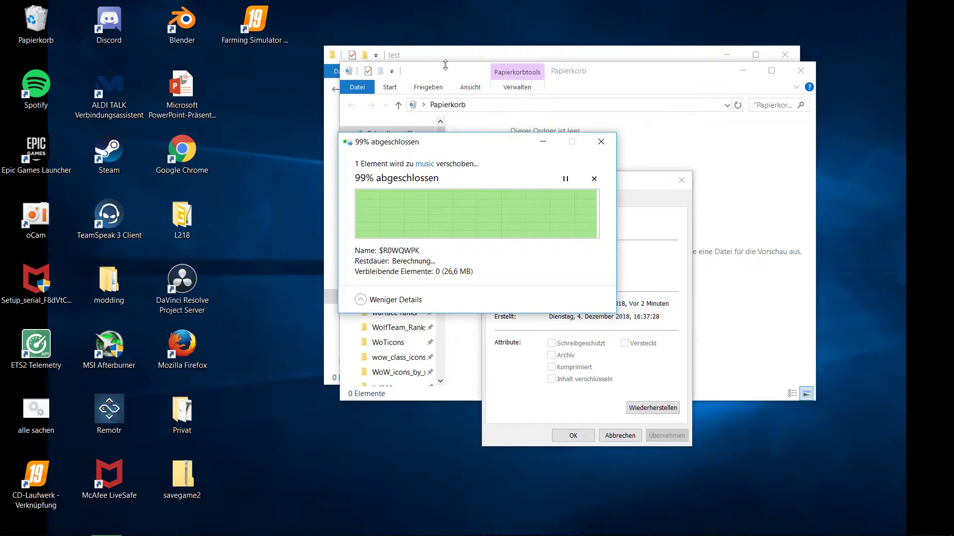
{"action": "left_click", "coordinate": [681, 180]}
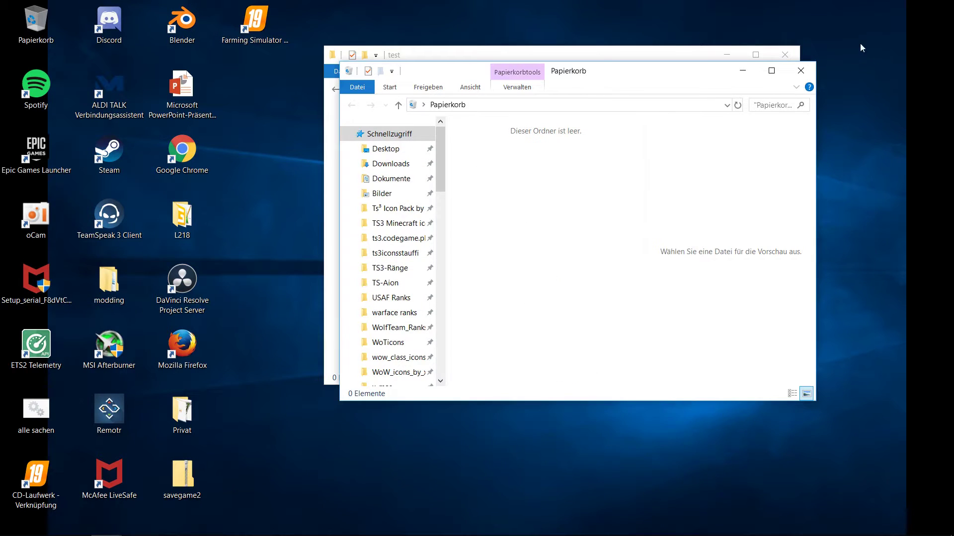
Copy all MP3 files from the restored song folder in data\music and return to the music folder
{"action": "left_click", "coordinate": [755, 54]}
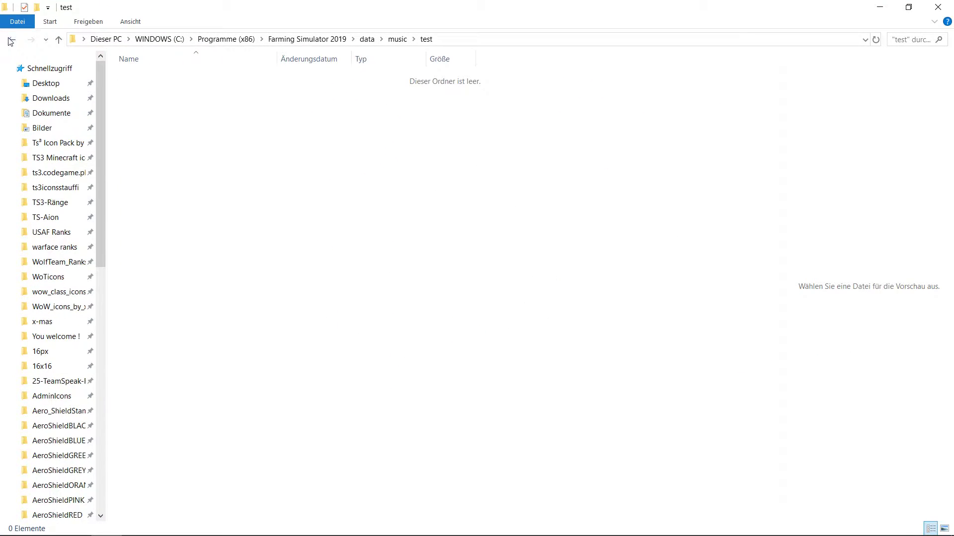
{"action": "left_click", "coordinate": [12, 40]}
{"action": "left_click", "coordinate": [175, 131]}
{"action": "double_click", "coordinate": [175, 132]}
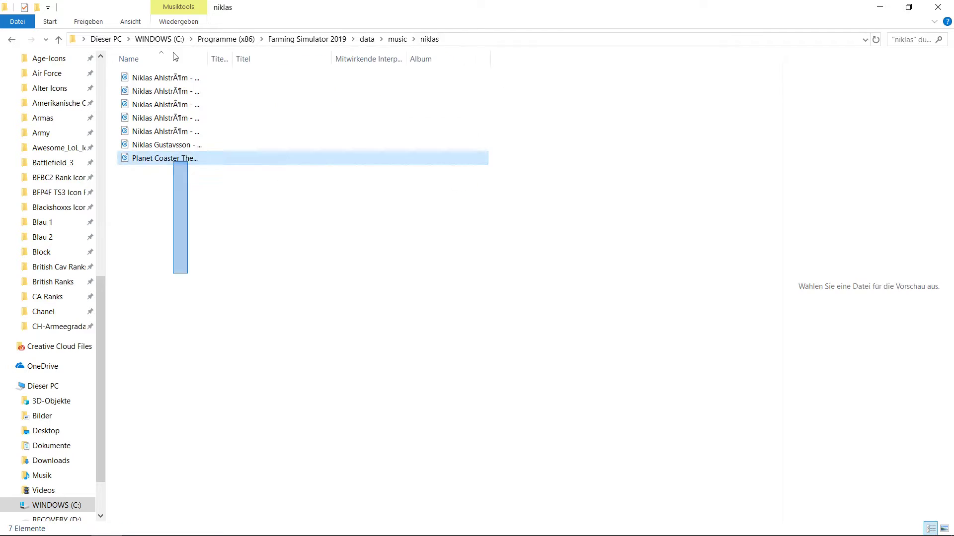
{"action": "key", "text": "ctrl+a"}
{"action": "left_click", "coordinate": [10, 42]}
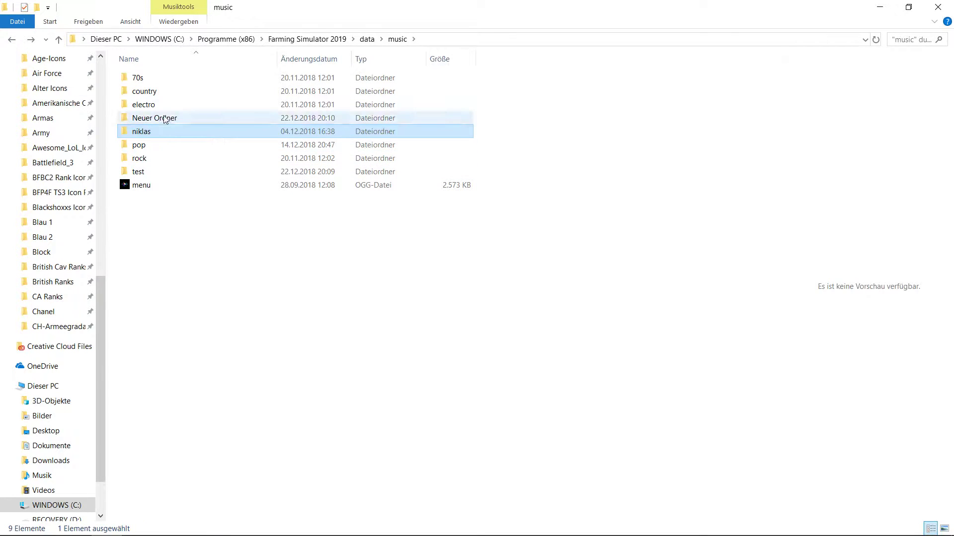
Paste the copied MP3 files into the test folder, granting administrator permission for all items, and close the folder window
{"action": "left_click", "coordinate": [155, 171]}
{"action": "double_click", "coordinate": [155, 172]}
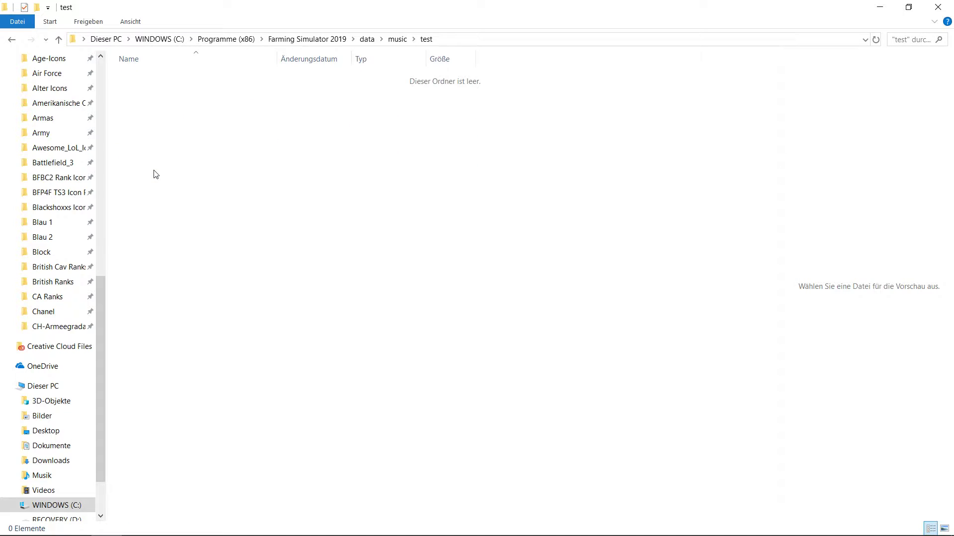
{"action": "key", "text": "ctrl+v"}
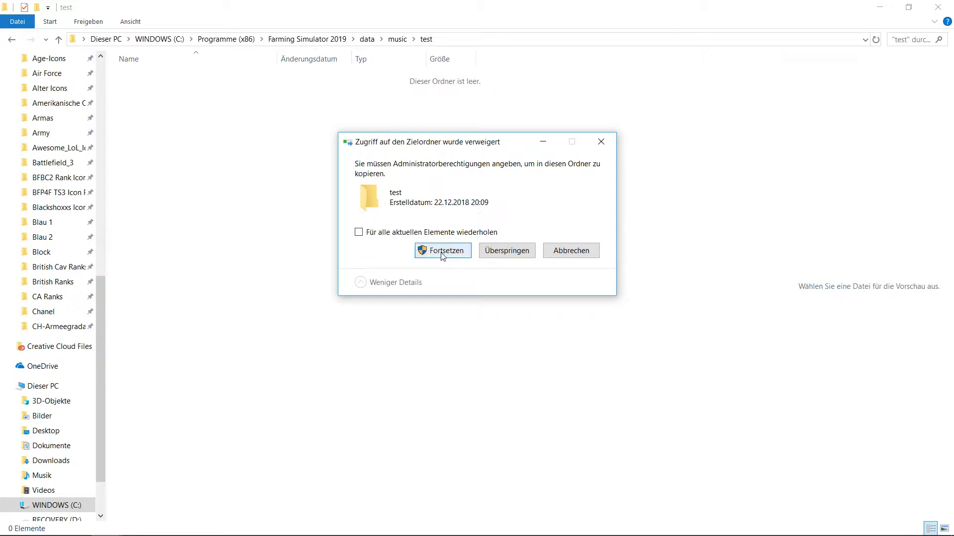
{"action": "left_click", "coordinate": [601, 142]}
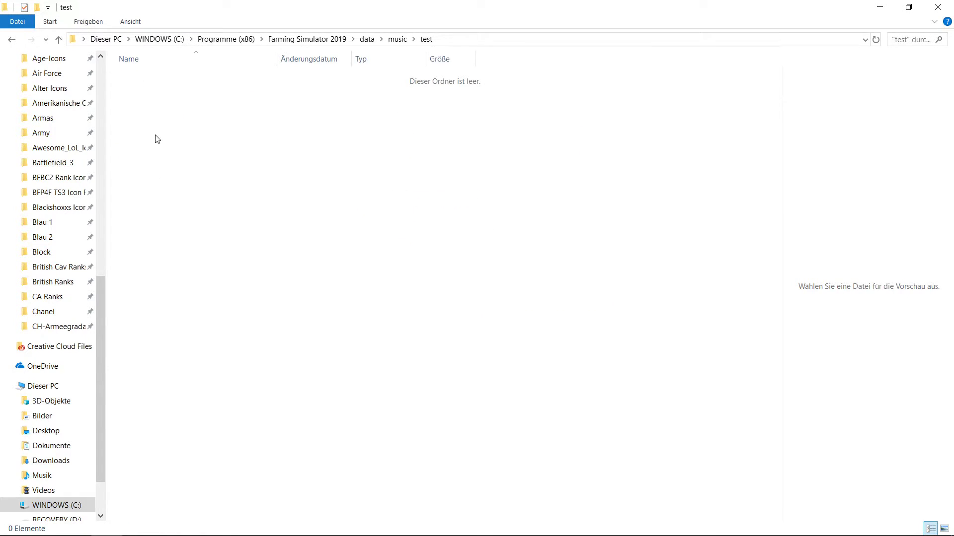
{"action": "key", "text": "ctrl+v"}
{"action": "left_click", "coordinate": [439, 252]}
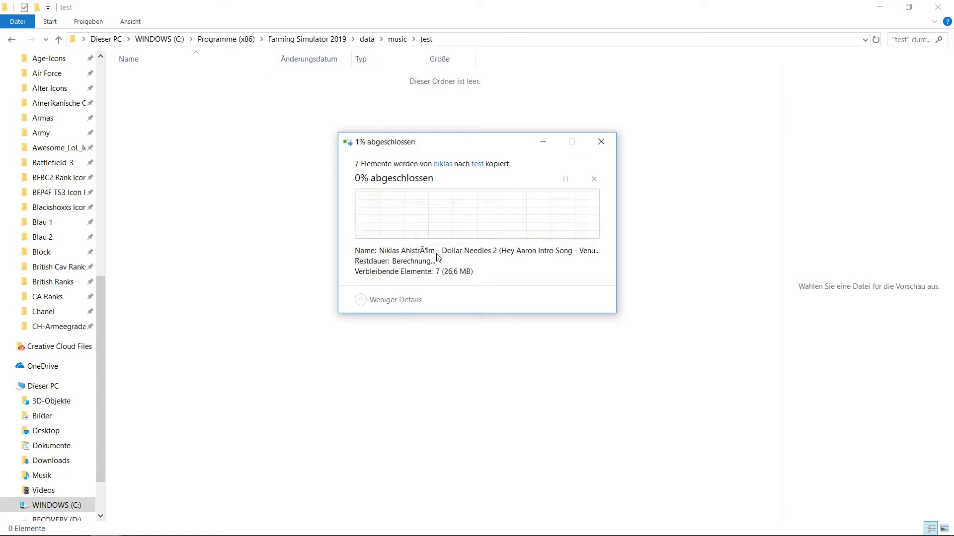
{"action": "left_click", "coordinate": [438, 254]}
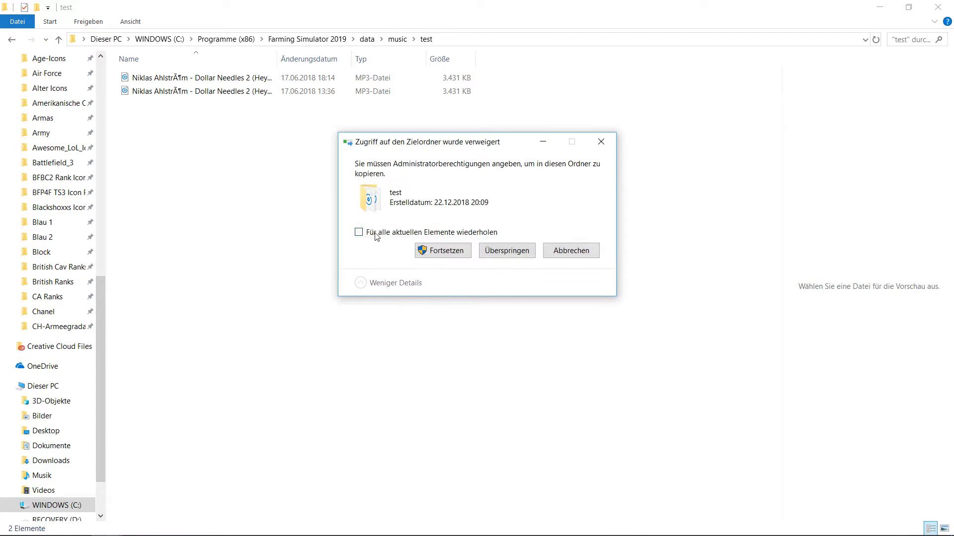
{"action": "left_click", "coordinate": [379, 233]}
{"action": "left_click", "coordinate": [440, 251]}
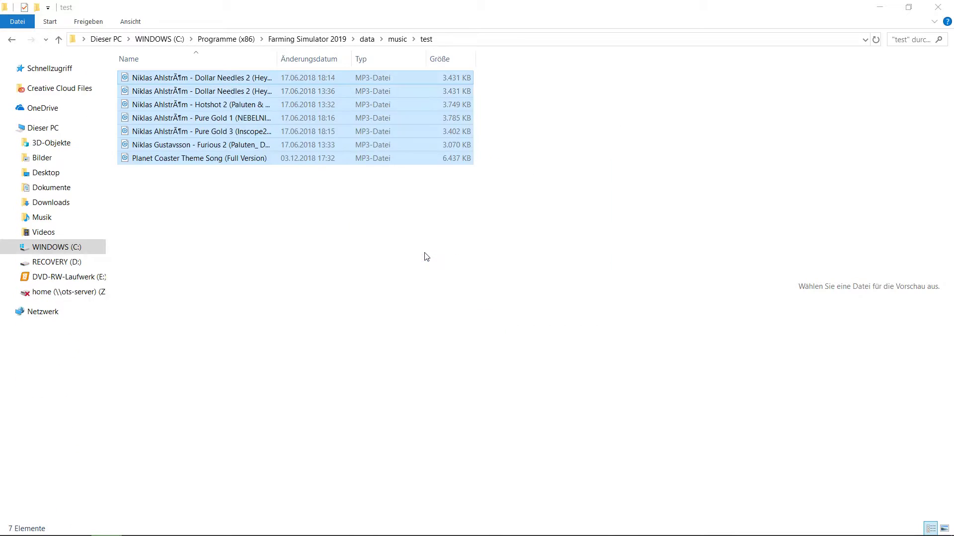
{"action": "left_click", "coordinate": [248, 271]}
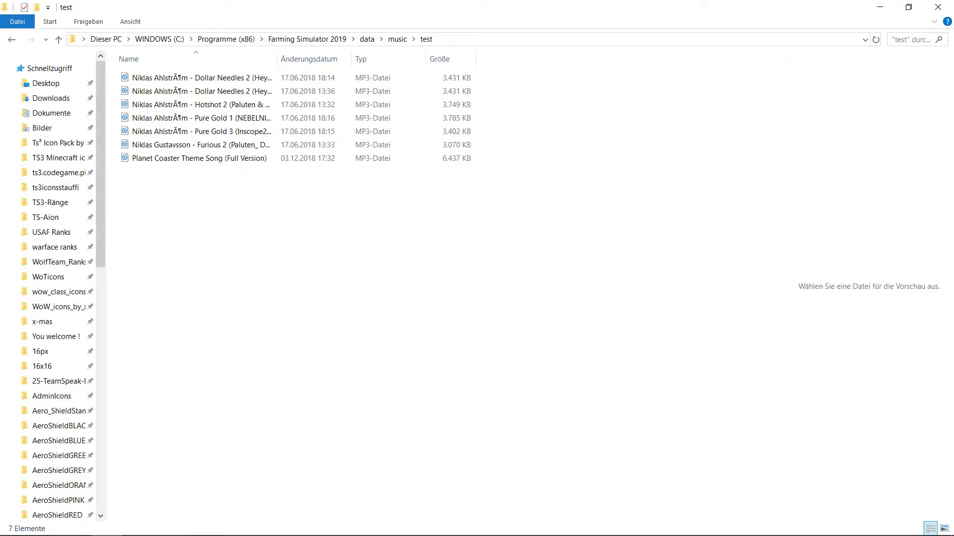
{"action": "left_click", "coordinate": [946, 13]}
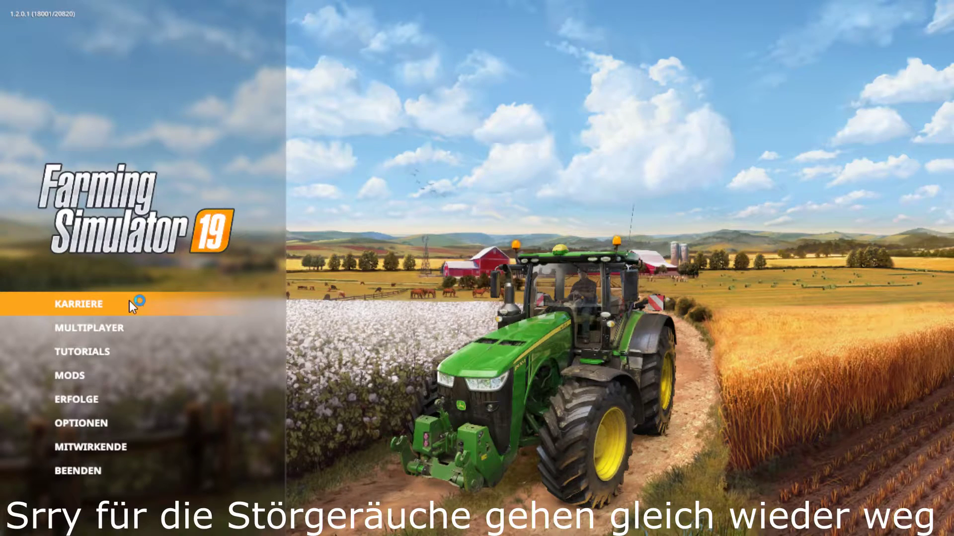
Switch to Farming Simulator 19 and start the career savegame Spielstand 1 with the existing mod selection
{"action": "left_click", "coordinate": [132, 307]}
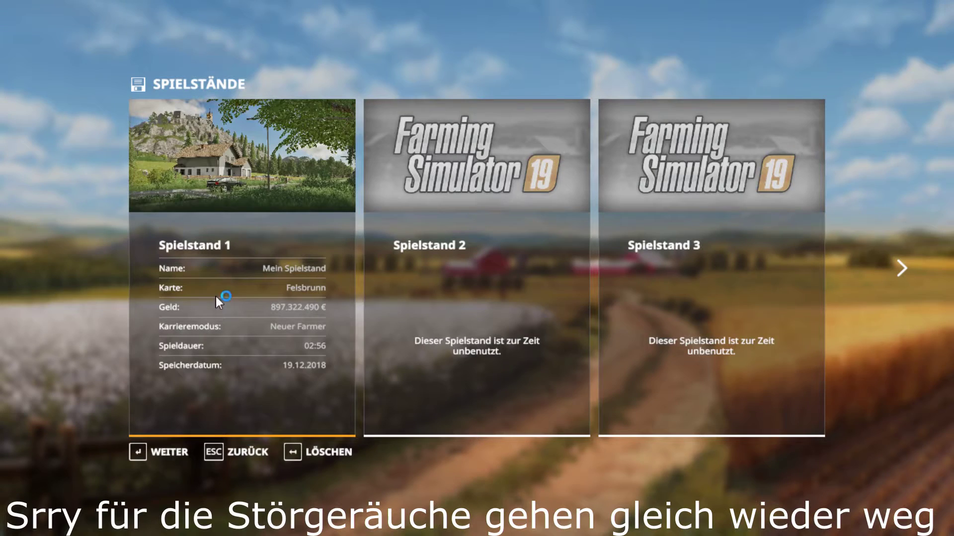
{"action": "left_click", "coordinate": [234, 332]}
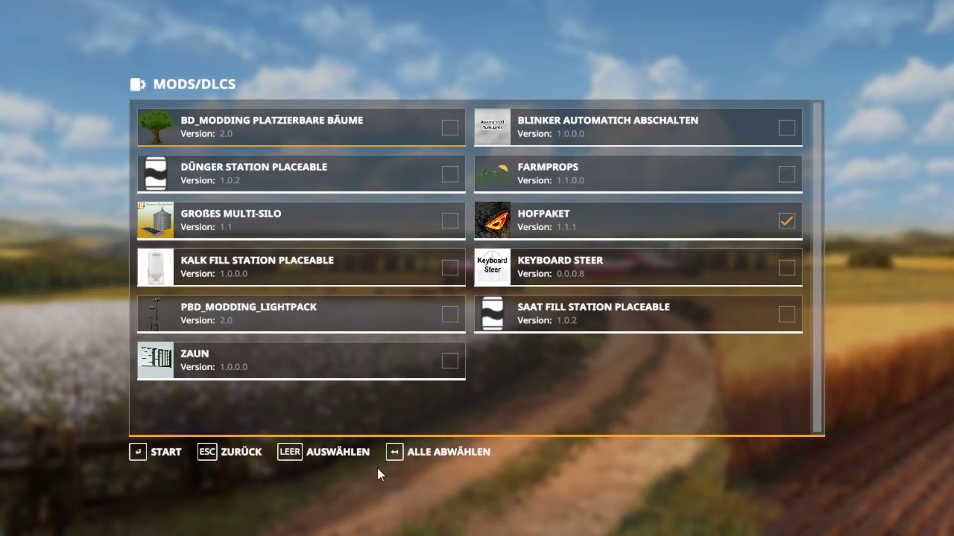
{"action": "left_click", "coordinate": [150, 452]}
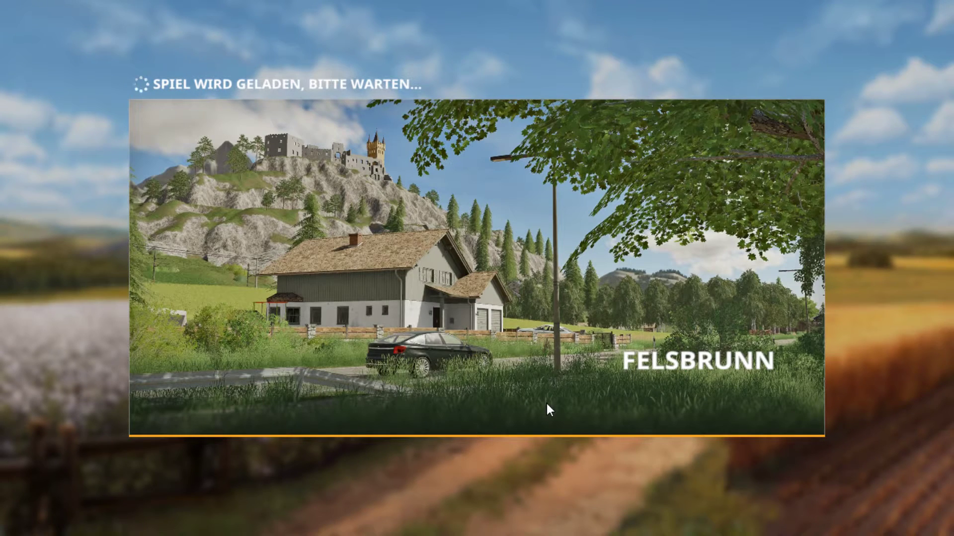